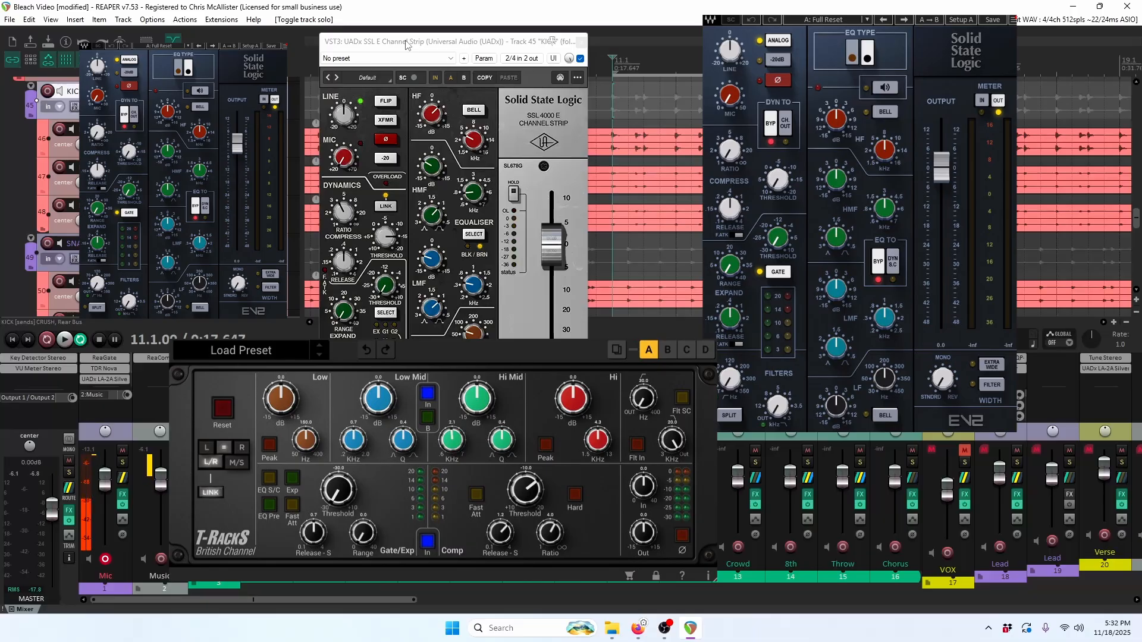
Step: Compare the KICK track's effects bypassed and active while playing the full mix
click(407, 46)
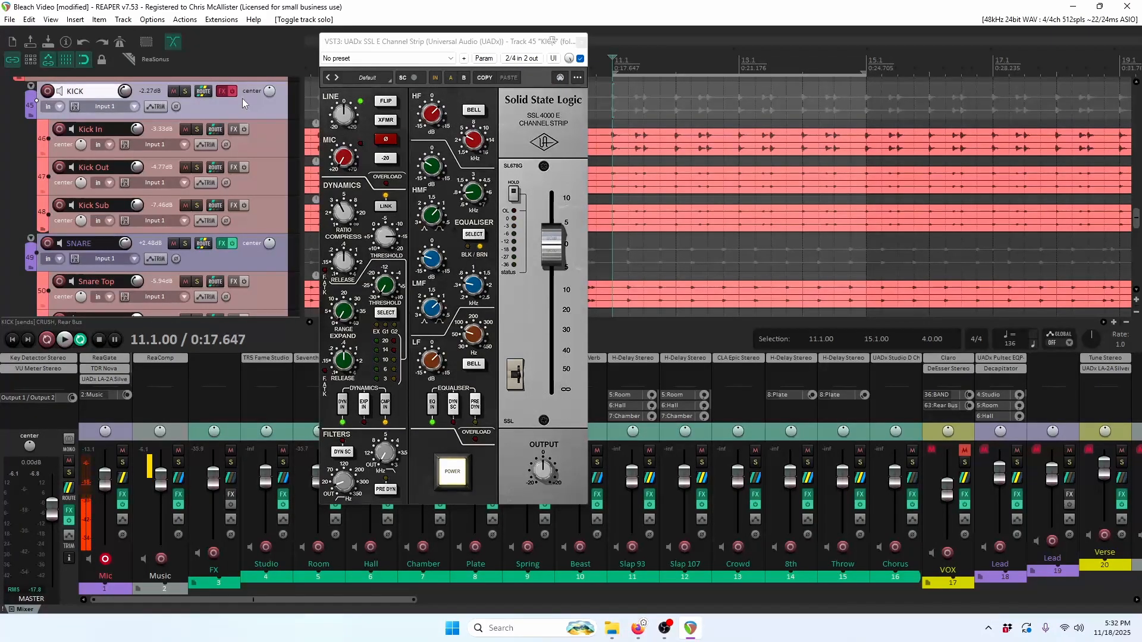
key(space)
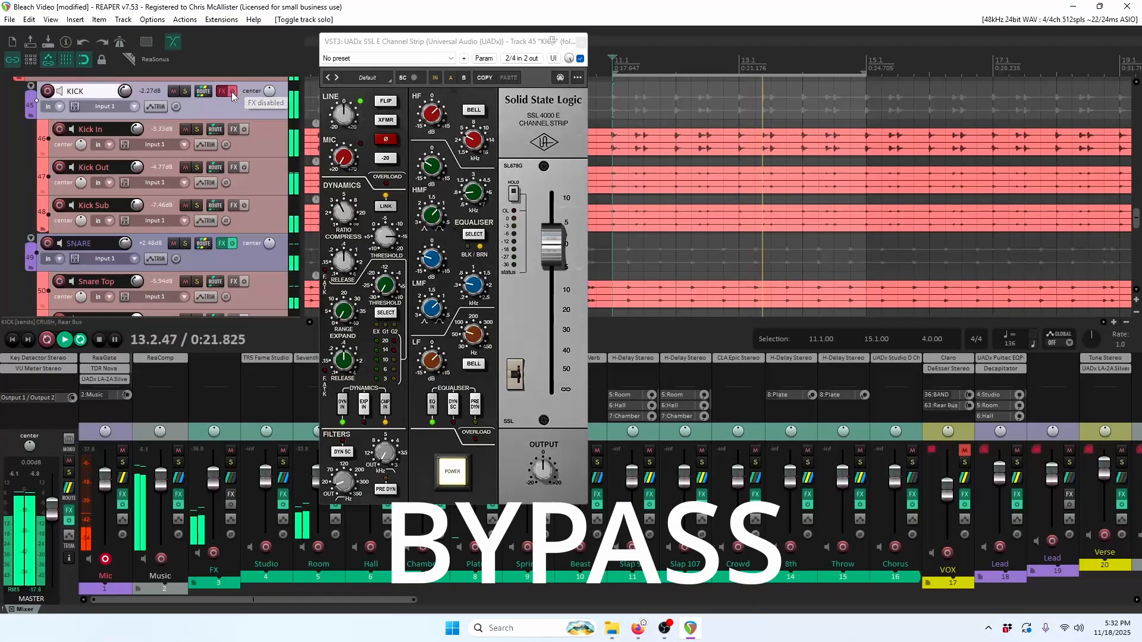
click(232, 92)
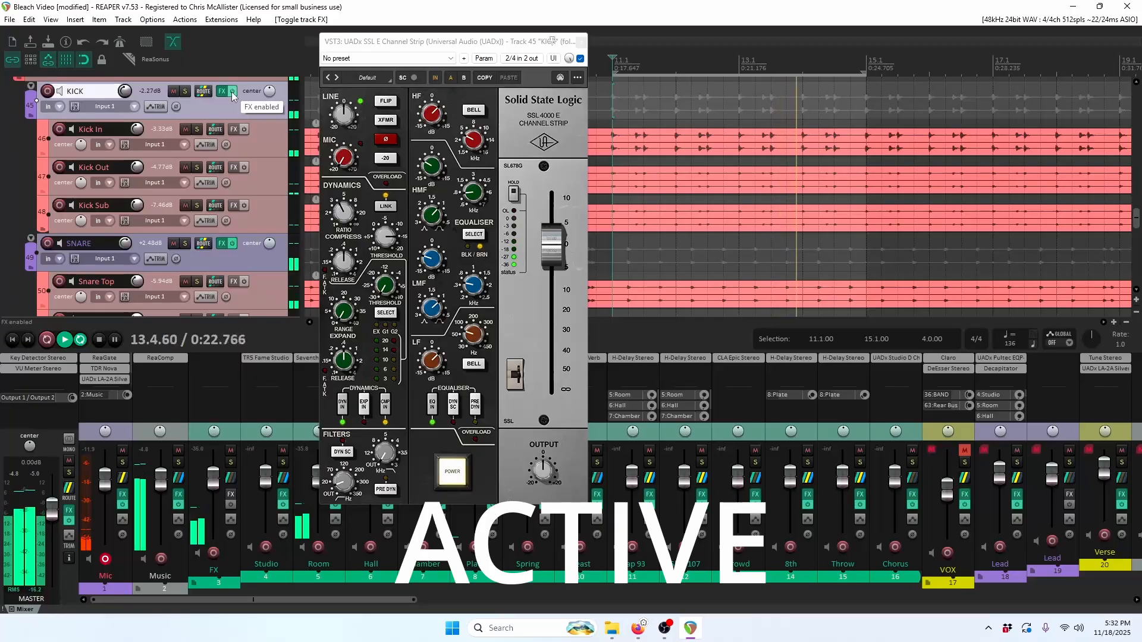
key(space)
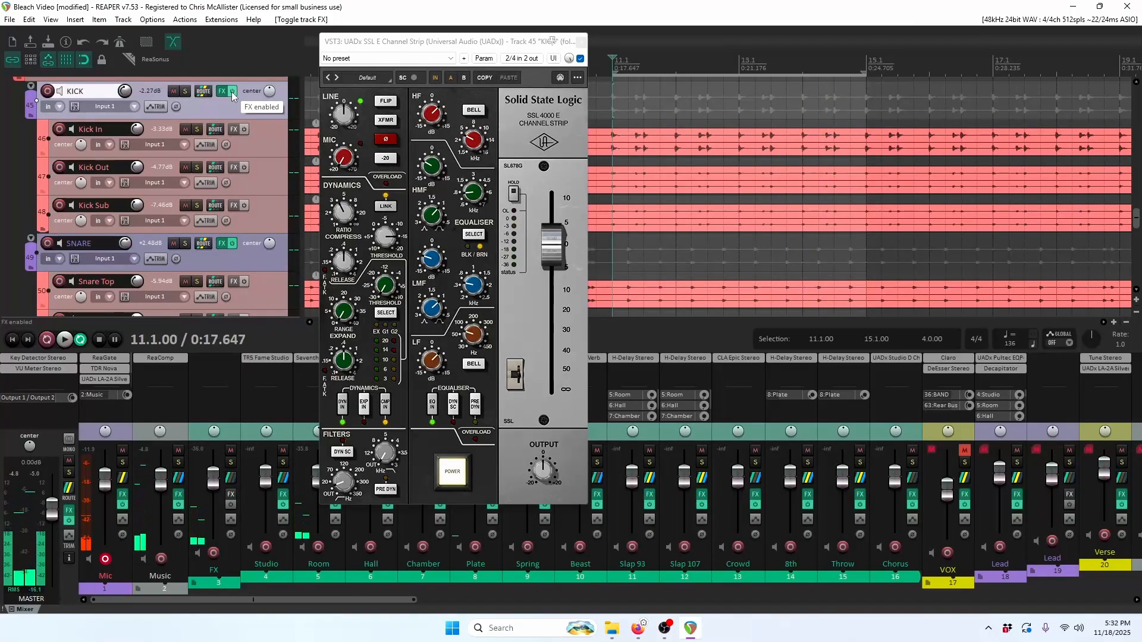
Step: Solo the KICK track and compare its effects bypassed and active during playback
click(187, 92)
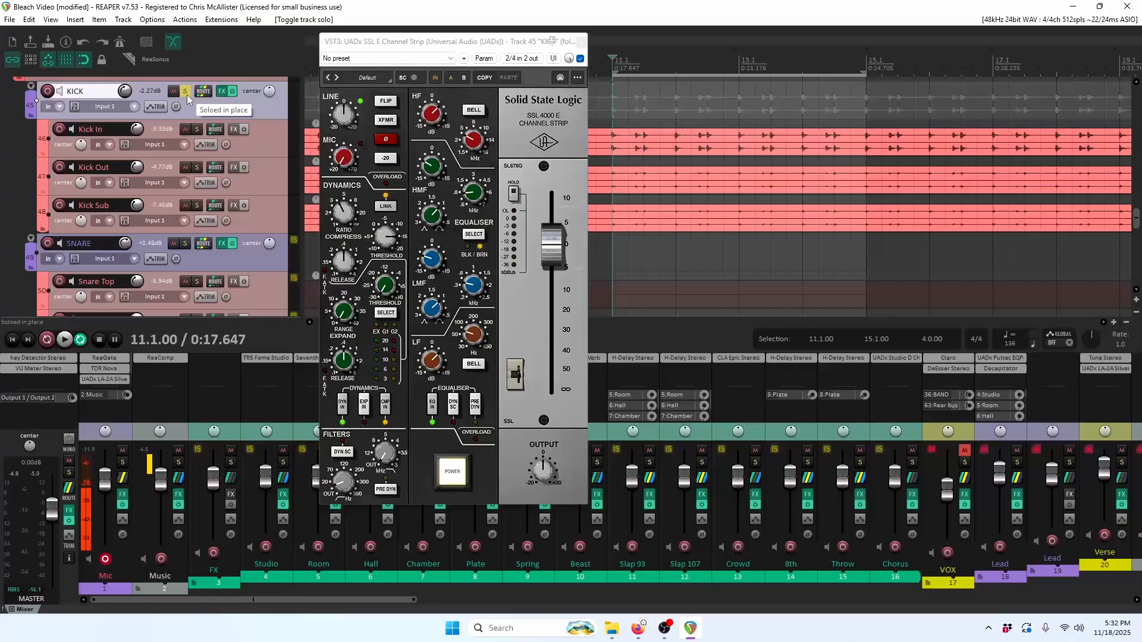
click(233, 93)
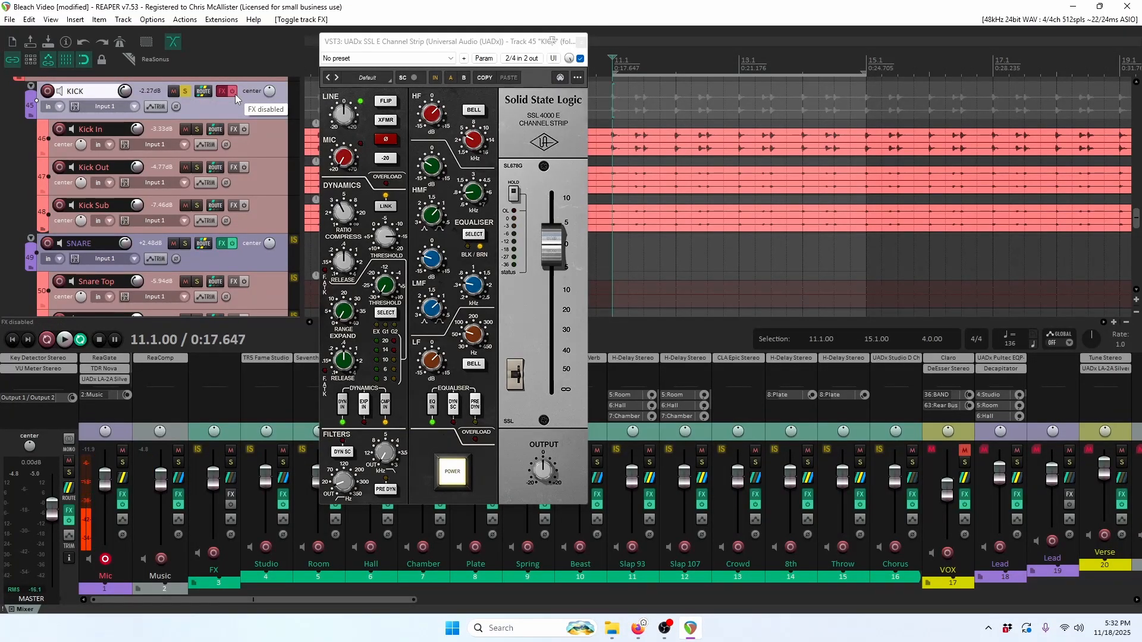
key(space)
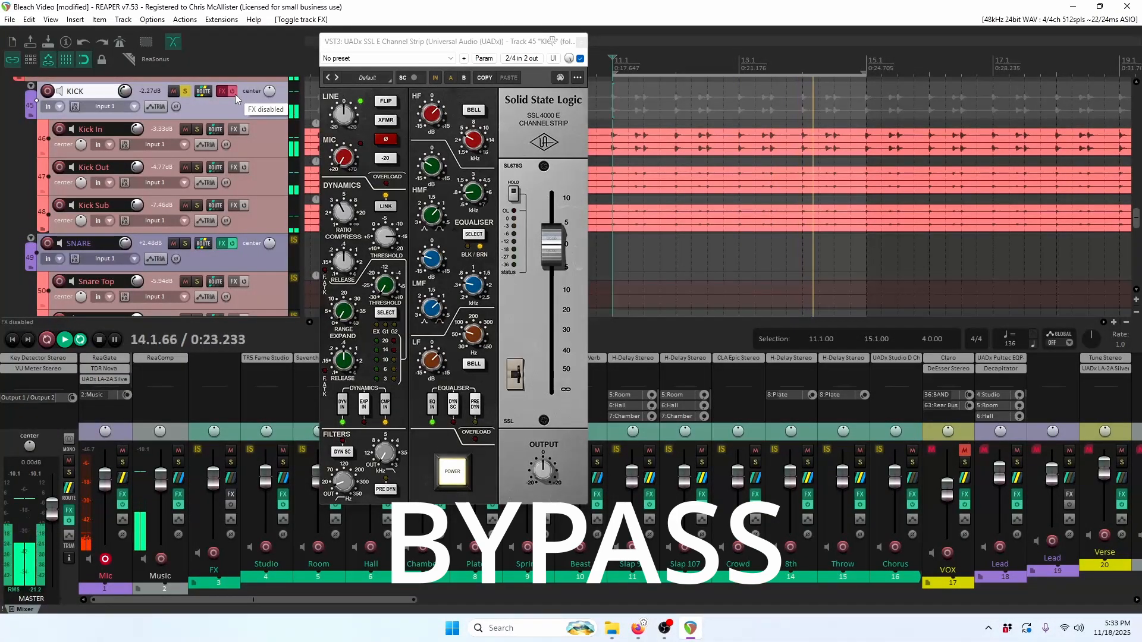
click(233, 92)
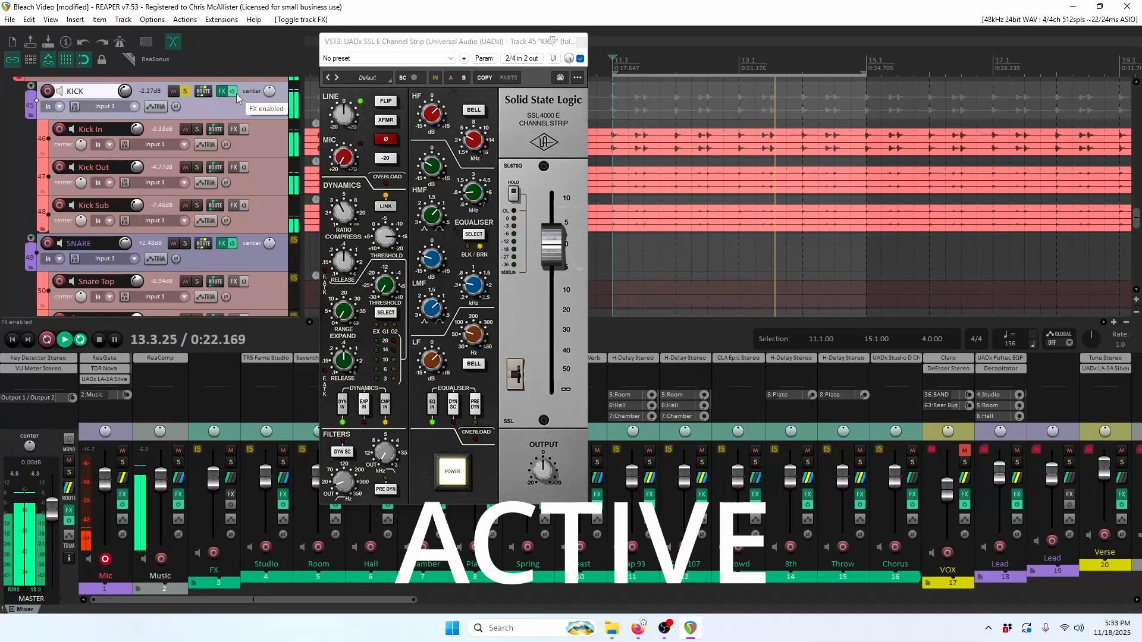
key(space)
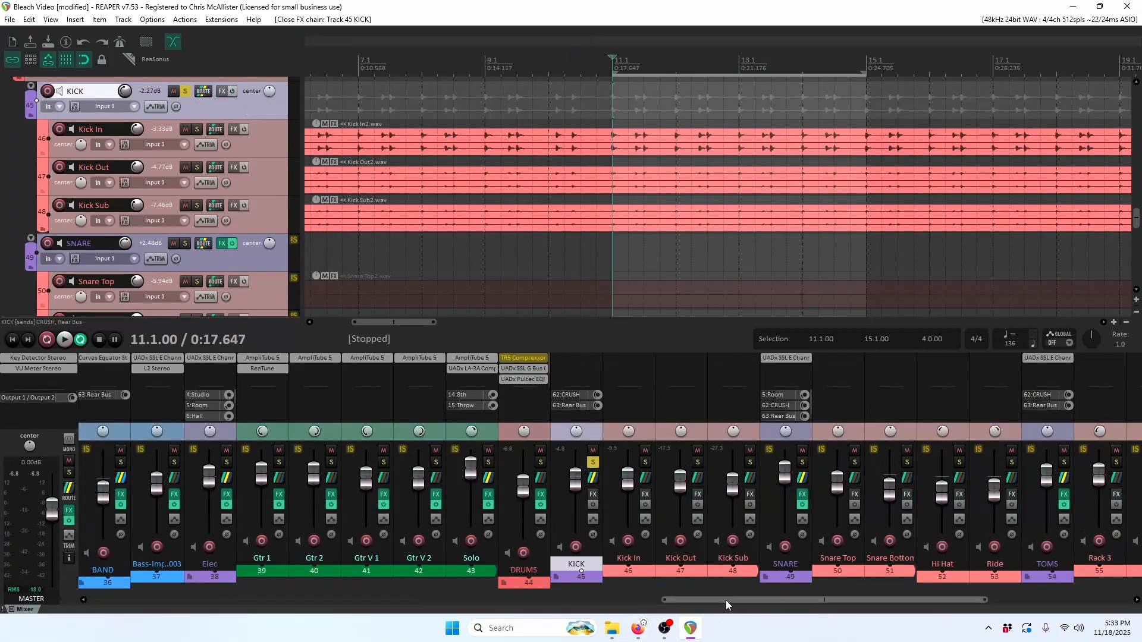
Step: Pull the Kick Out and Kick Sub faders fully down and set Kick In's volume to -1.60 dB
drag(726, 600, 759, 600)
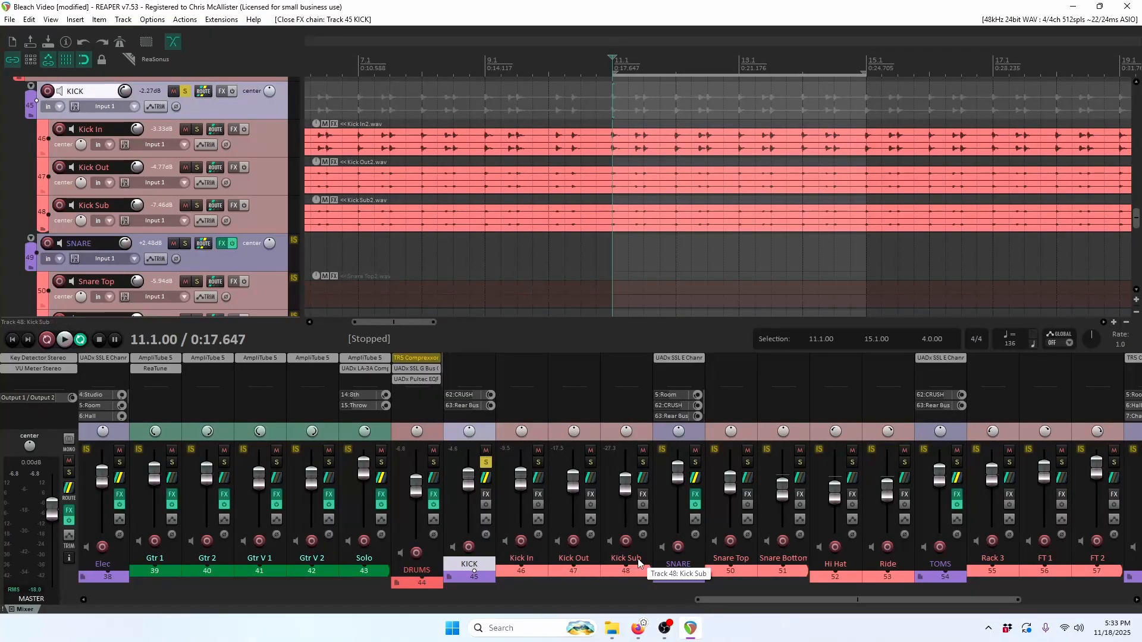
drag(628, 515, 625, 580)
drag(573, 485, 574, 562)
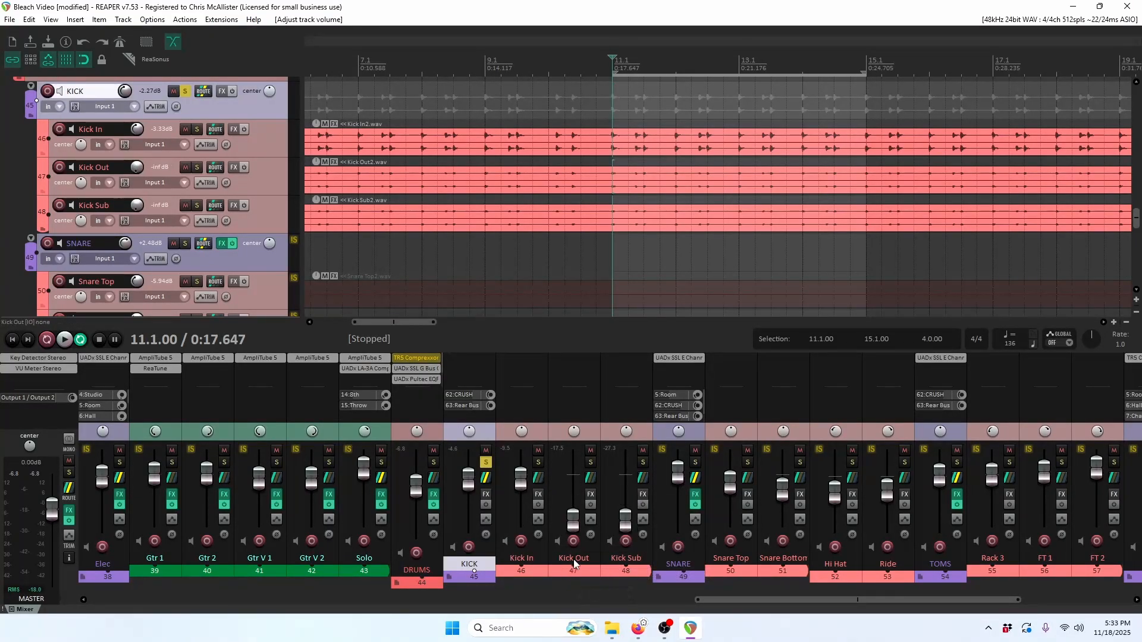
mouse_move(521, 483)
mouse_down()
mouse_move(522, 523)
mouse_move(522, 497)
mouse_up()
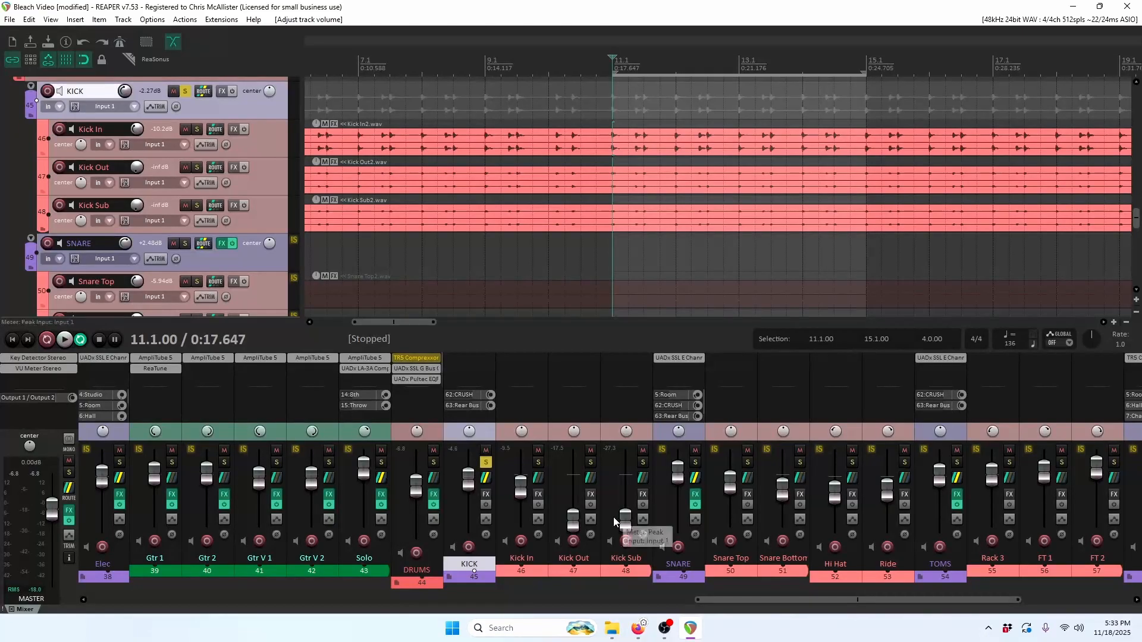
mouse_move(520, 501)
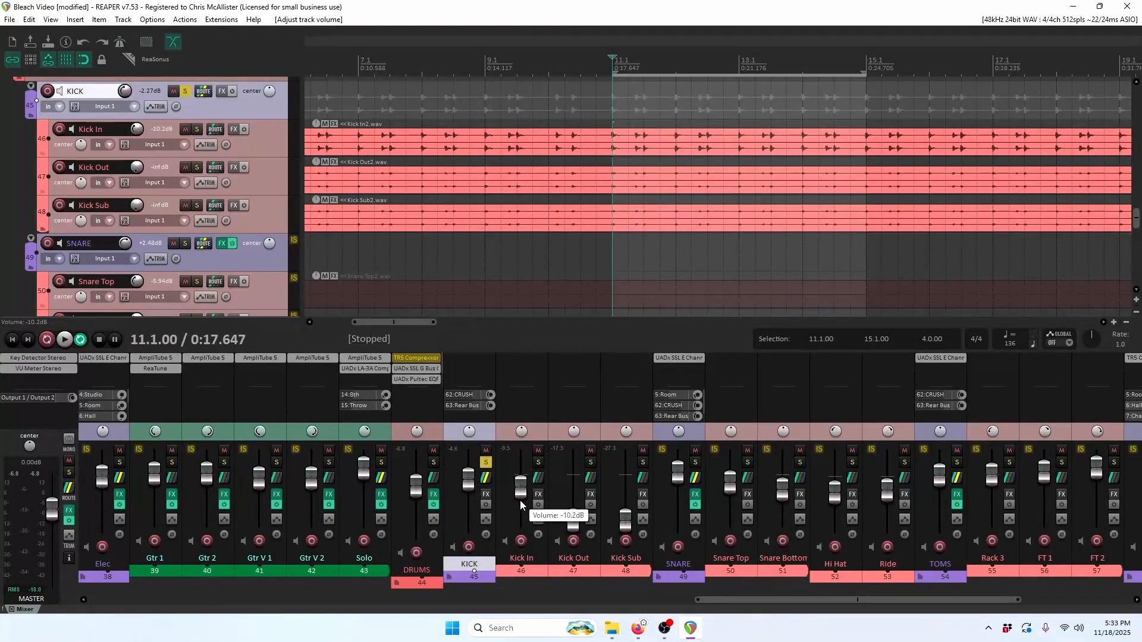
mouse_move(520, 499)
mouse_down()
mouse_move(517, 509)
mouse_move(520, 486)
mouse_up()
Step: Blend in Kick Out at +0.13 dB and Kick Sub at +0.54 dB during playback, unsoloing KICK to check the mix
key(space)
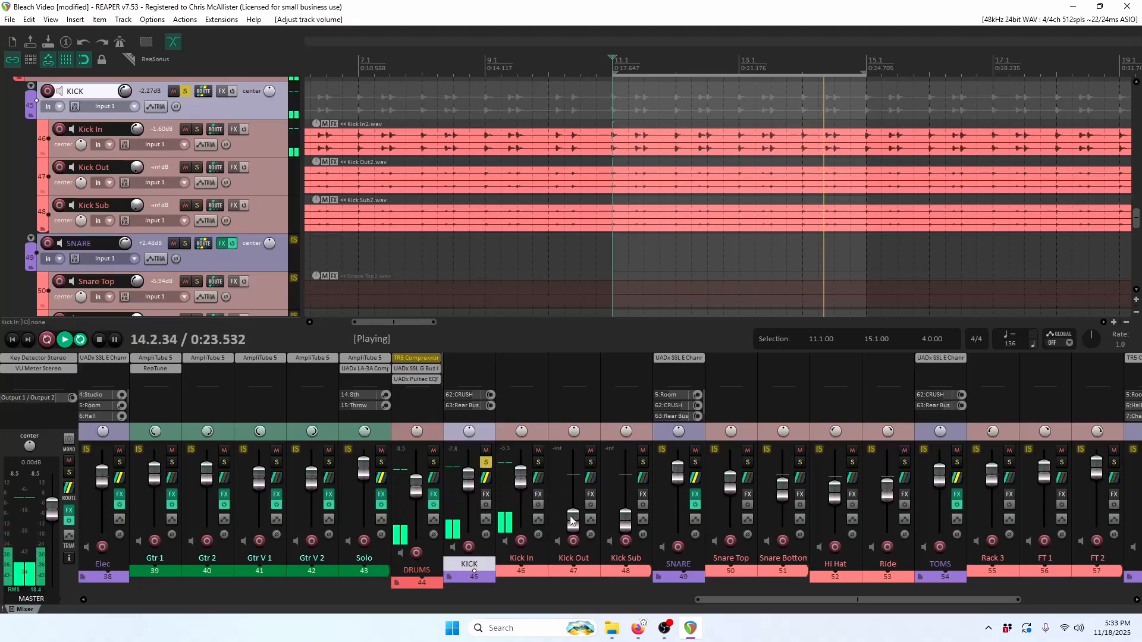
drag(574, 528, 571, 482)
drag(626, 529, 629, 485)
click(485, 463)
key(space)
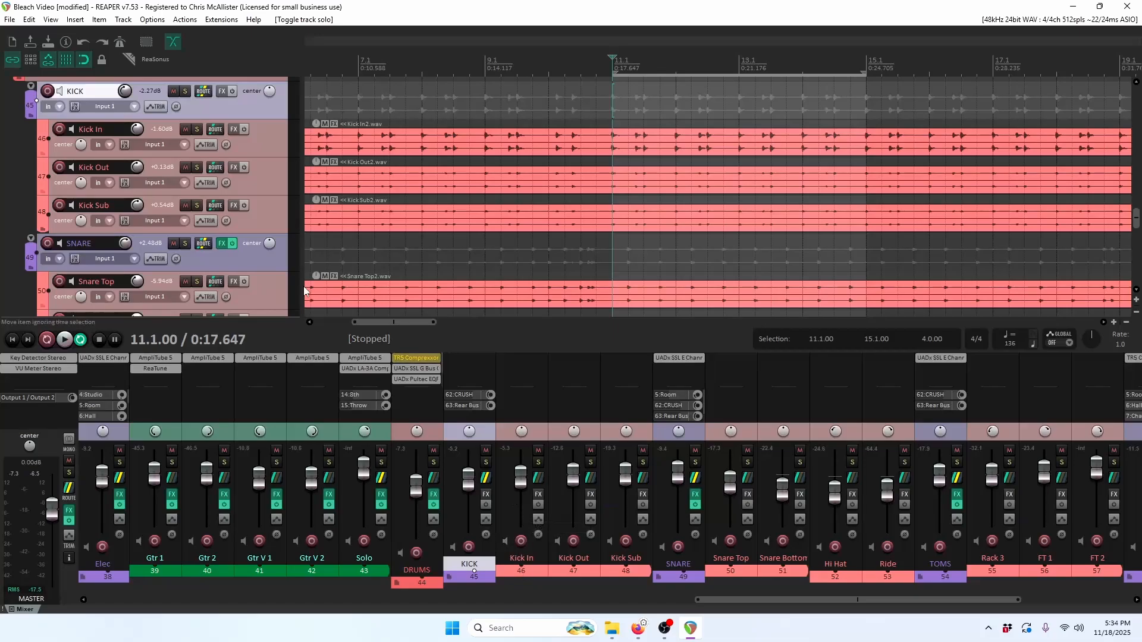
Step: Add the UADx SSL E Channel Strip plug-in to the KICK track and place its window beside the track controls
click(221, 91)
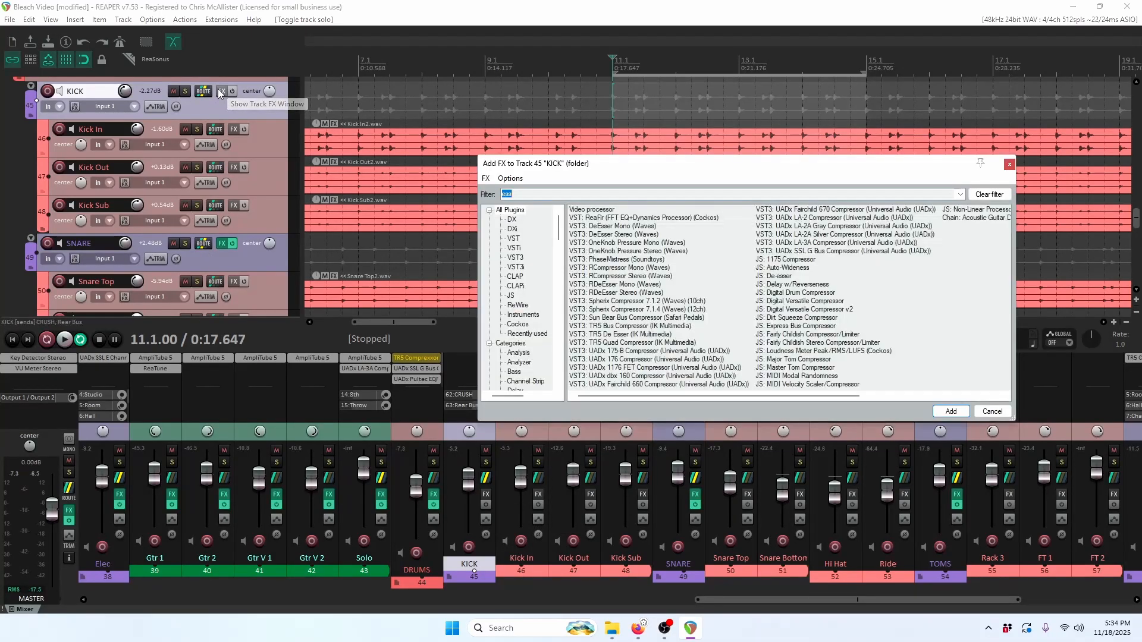
click(1010, 165)
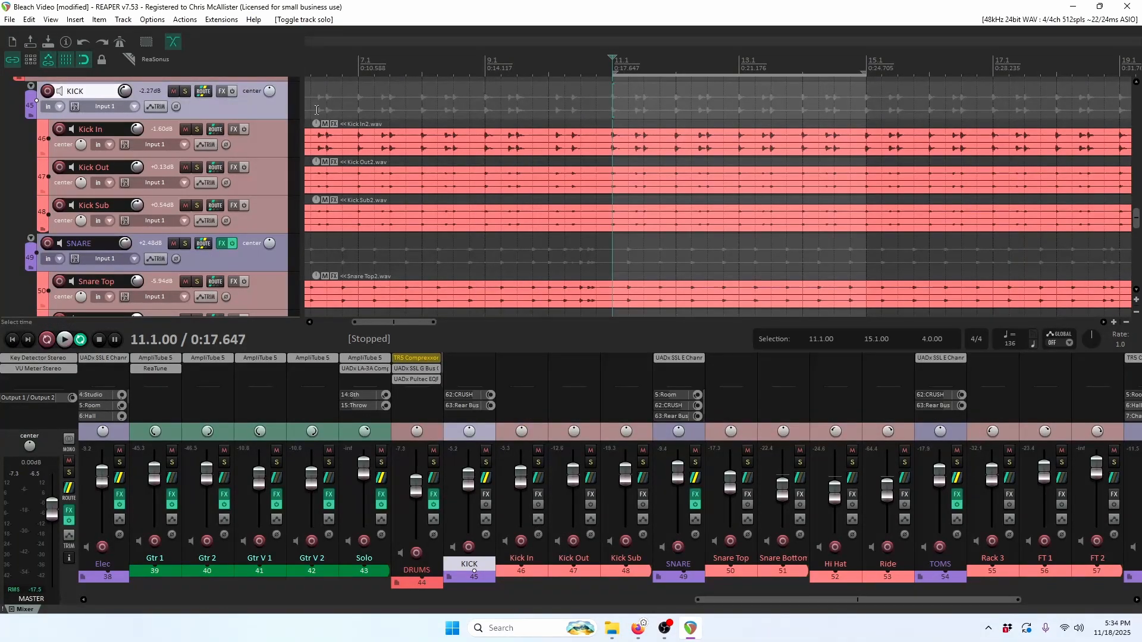
right_click(220, 94)
mouse_move(258, 158)
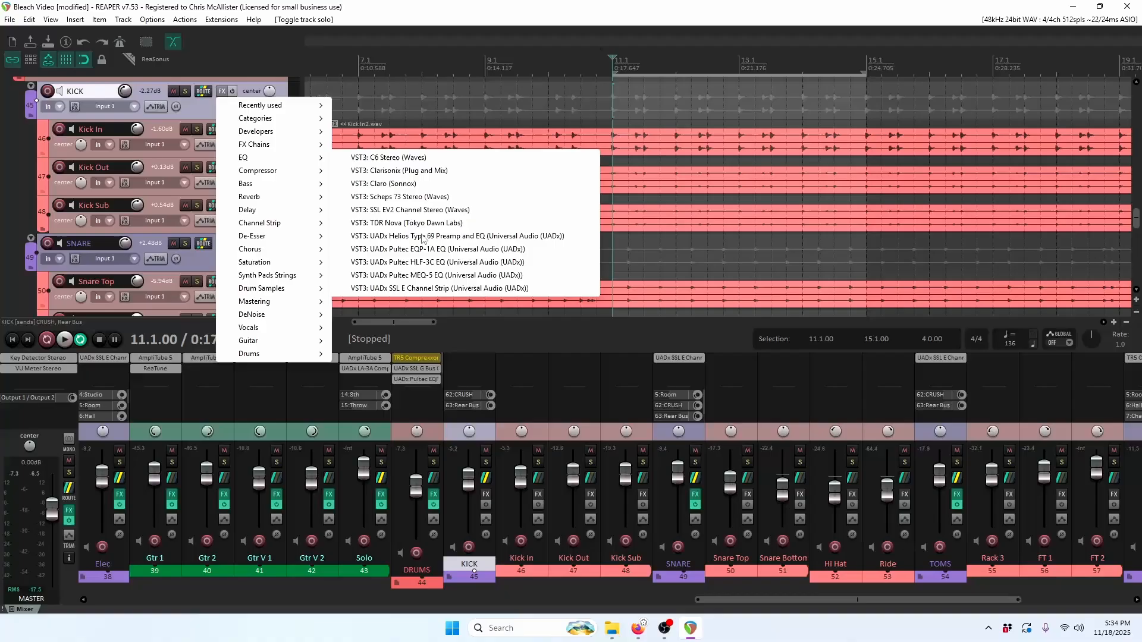
click(419, 288)
drag(163, 42, 514, 70)
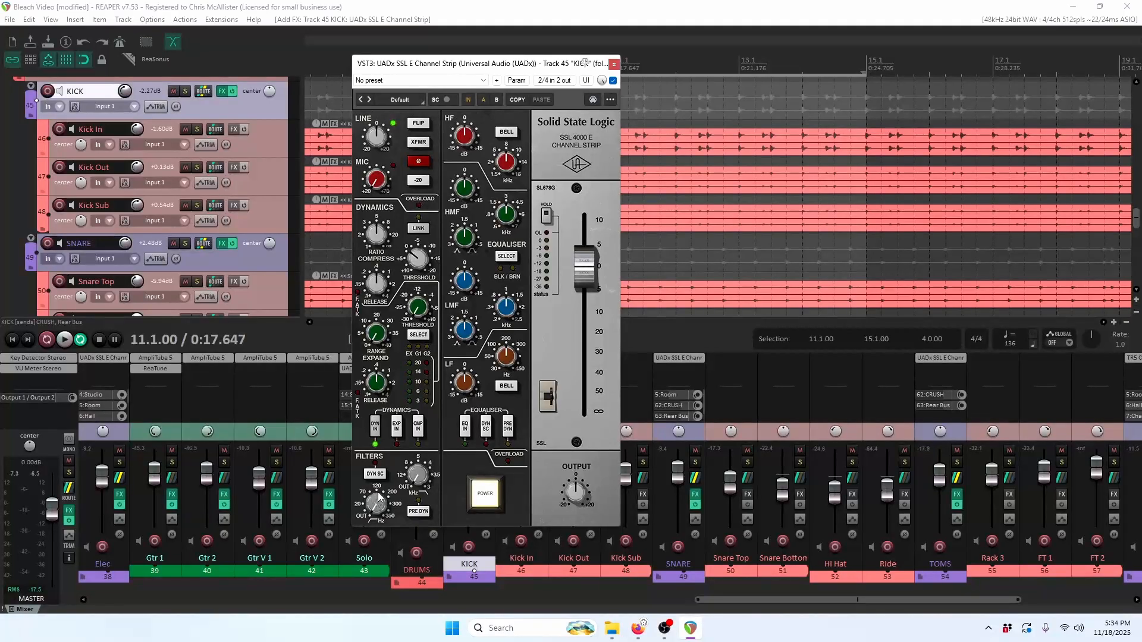
drag(516, 70, 438, 66)
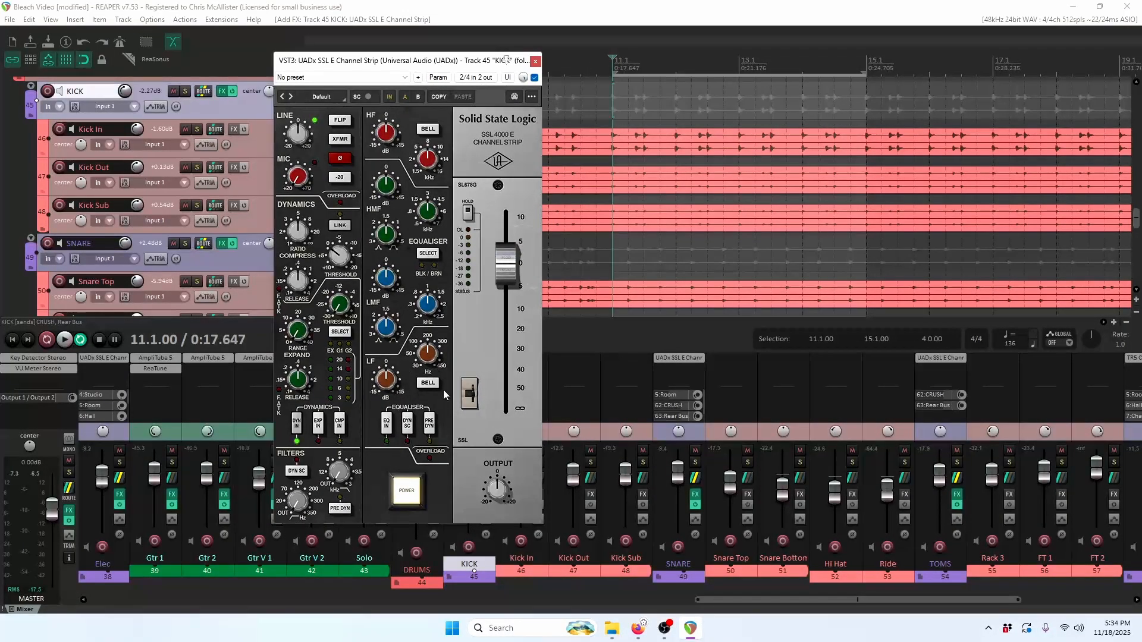
Step: Switch in the channel strip's EQ, solo KICK, and boost the LF band at a chosen frequency during playback
click(388, 429)
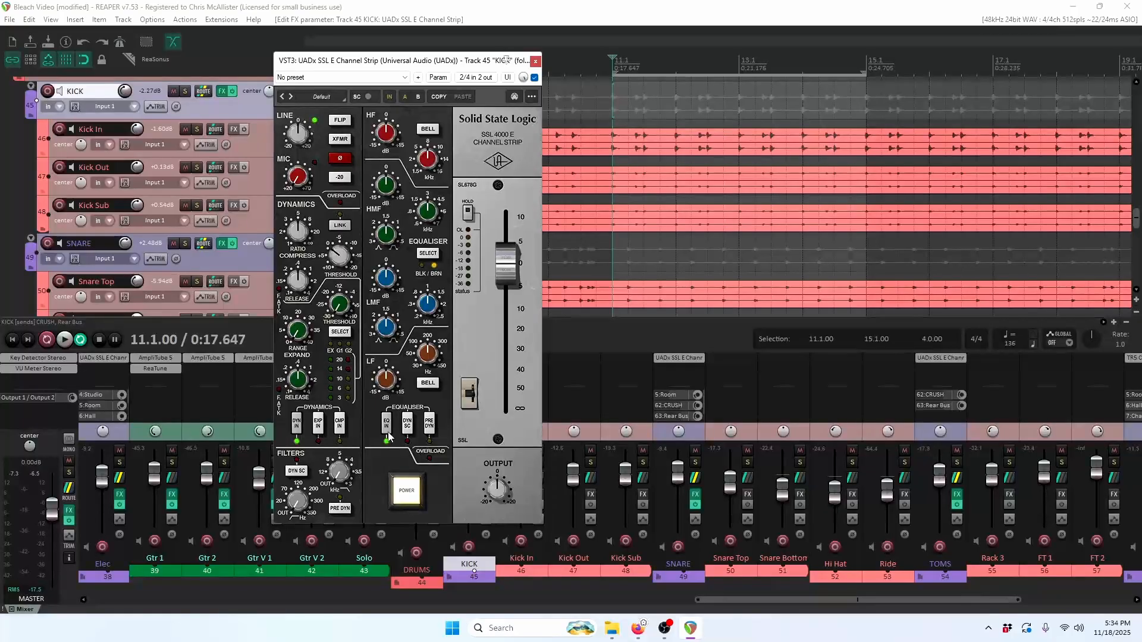
key(F6)
key(space)
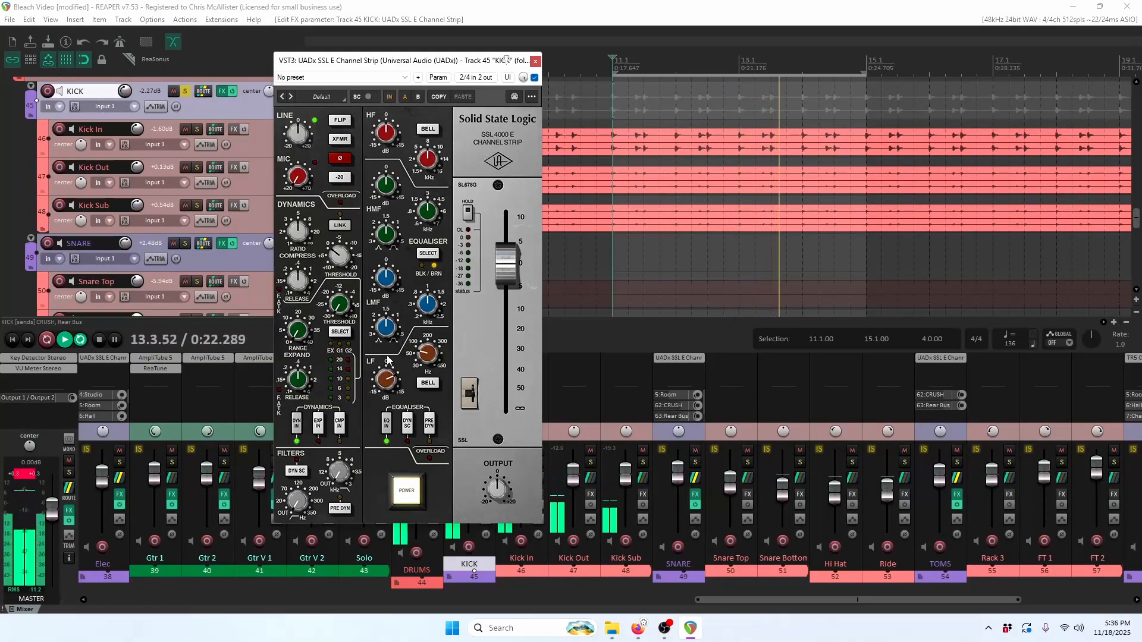
key(space)
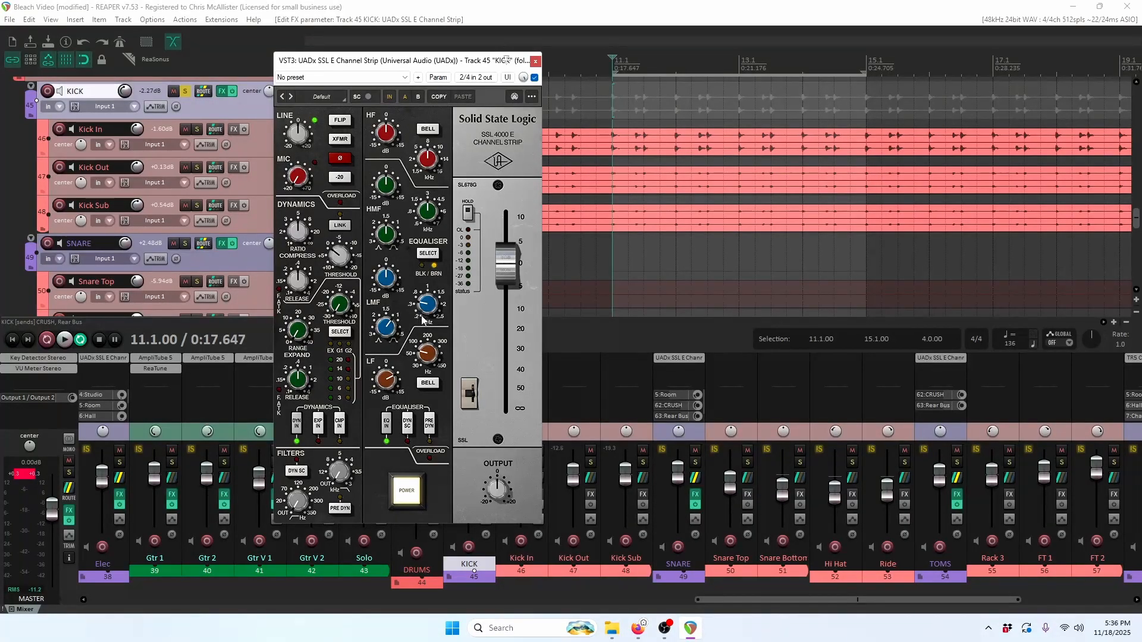
Step: Sweep and cut the LMF band, and tune the HMF band's gain, frequency and bandwidth while listening to the soloed kick
key(space)
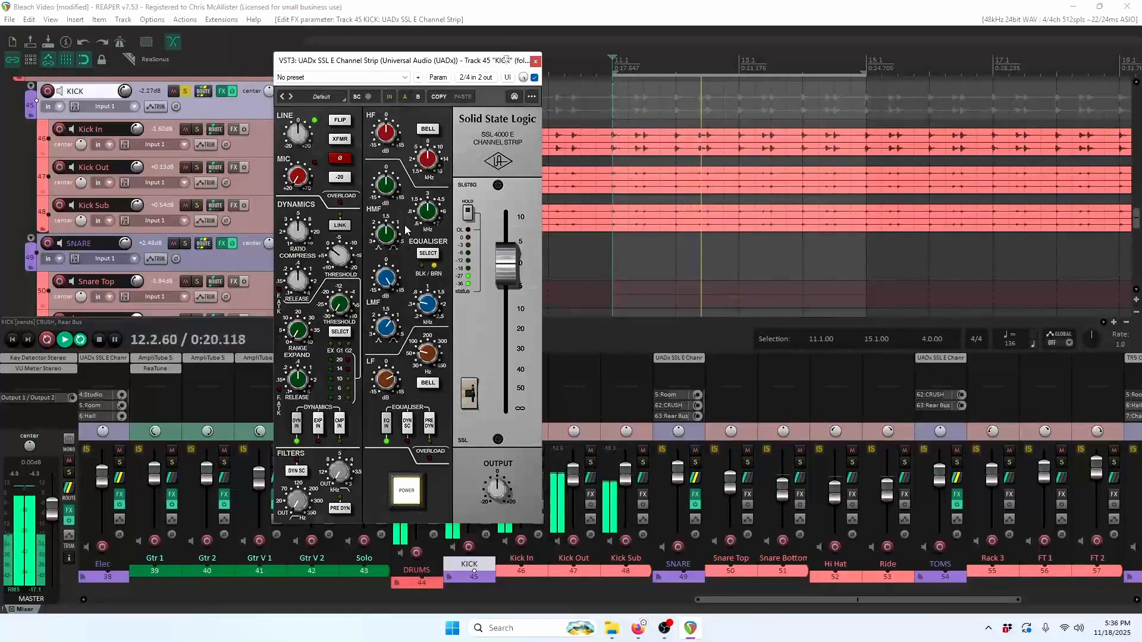
key(space)
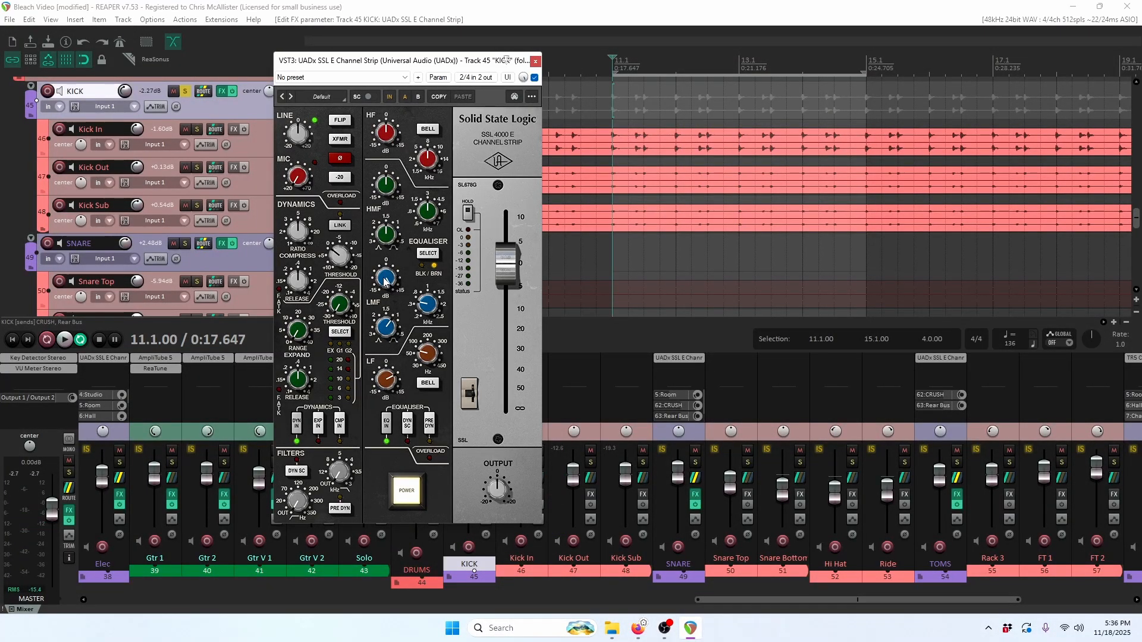
key(space)
key(space)
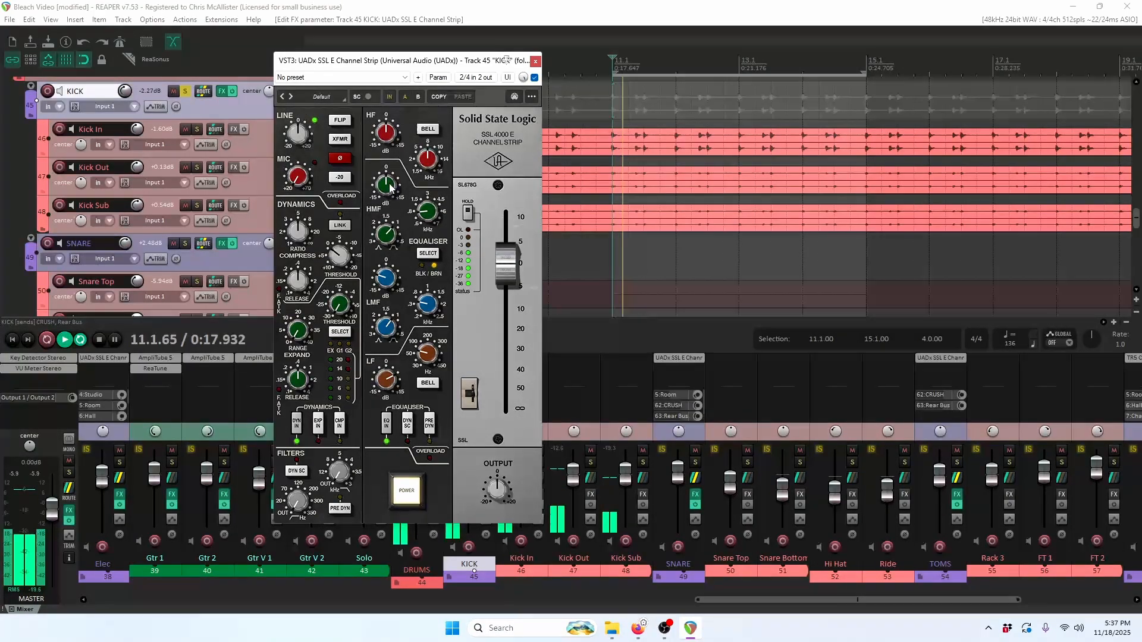
click(389, 97)
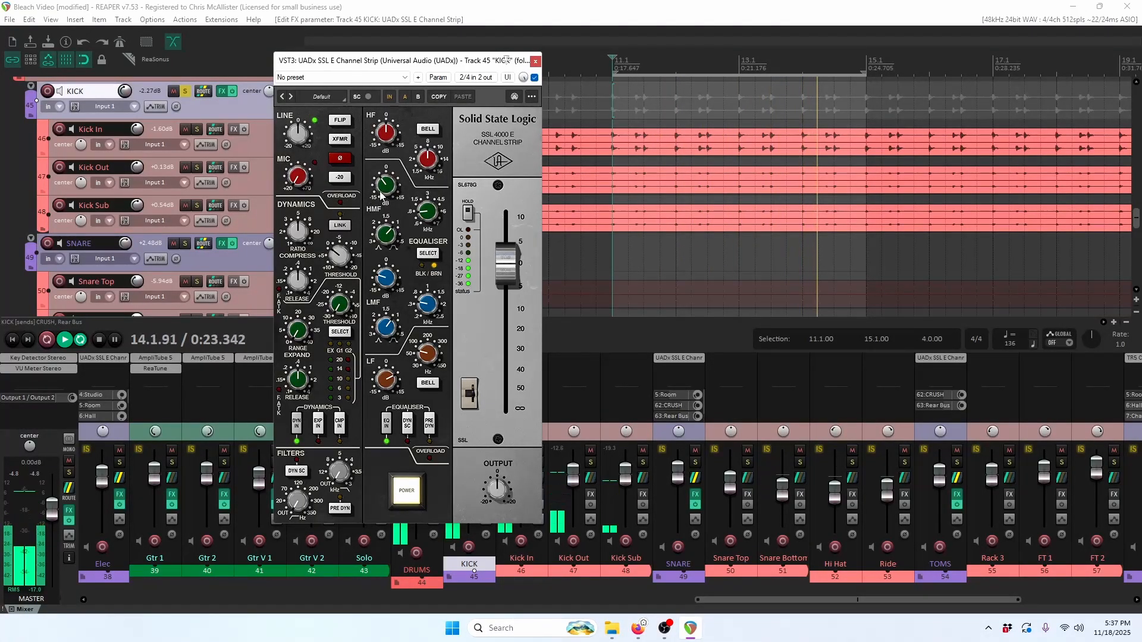
key(space)
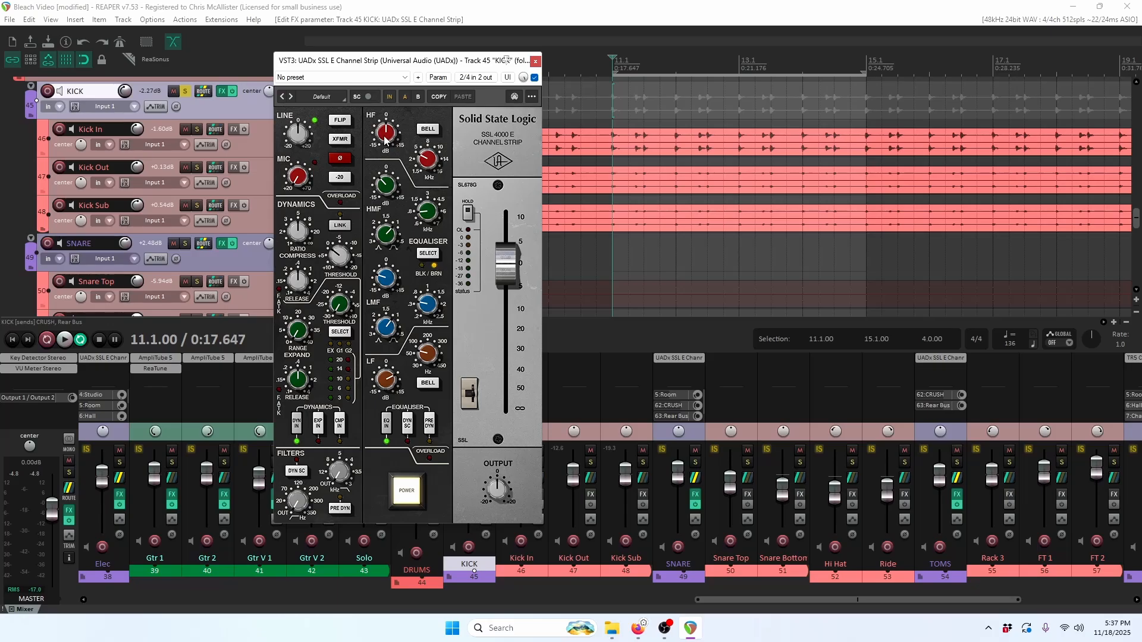
Step: Adjust the HF band's gain and frequency on the kick's channel strip during playback
key(space)
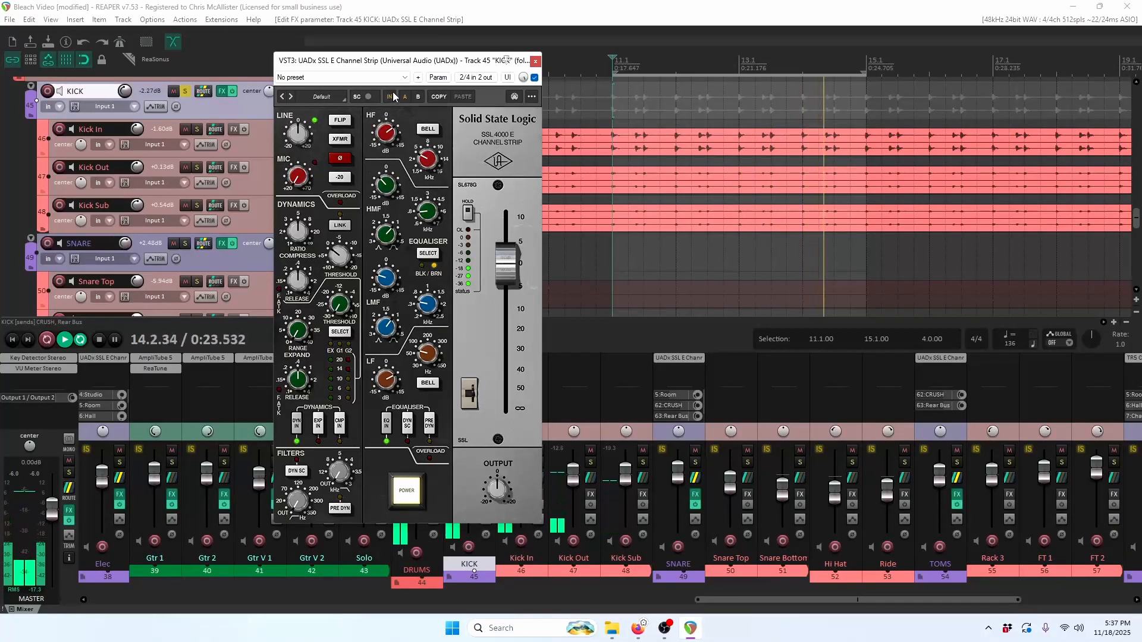
key(space)
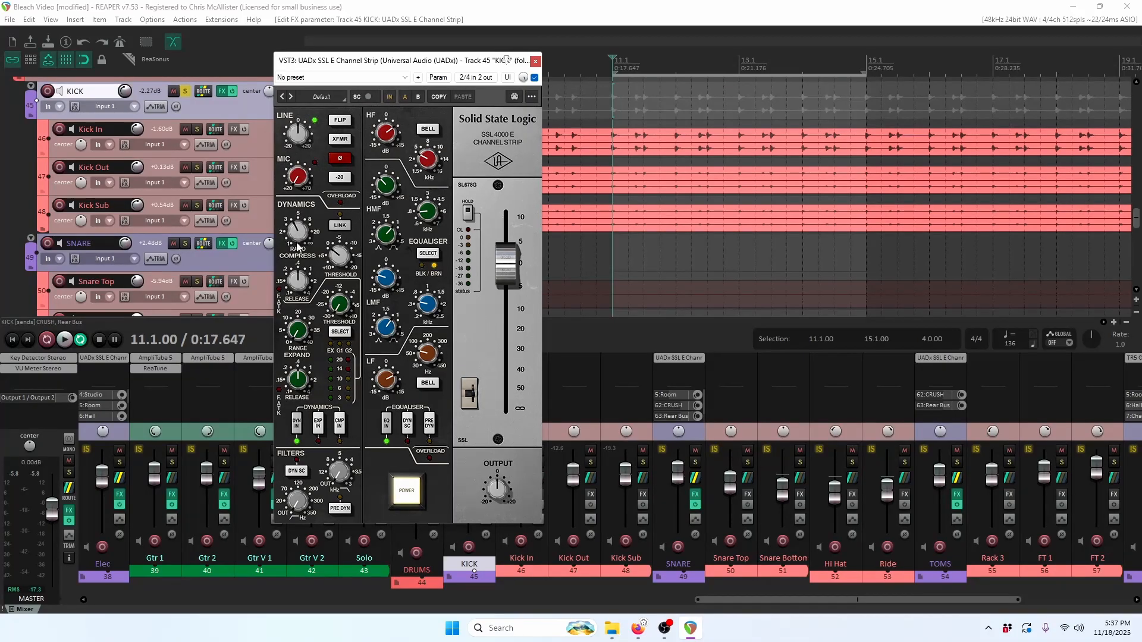
Step: Switch in the channel strip's compressor and set its ratio and threshold while the kick plays
click(340, 424)
key(space)
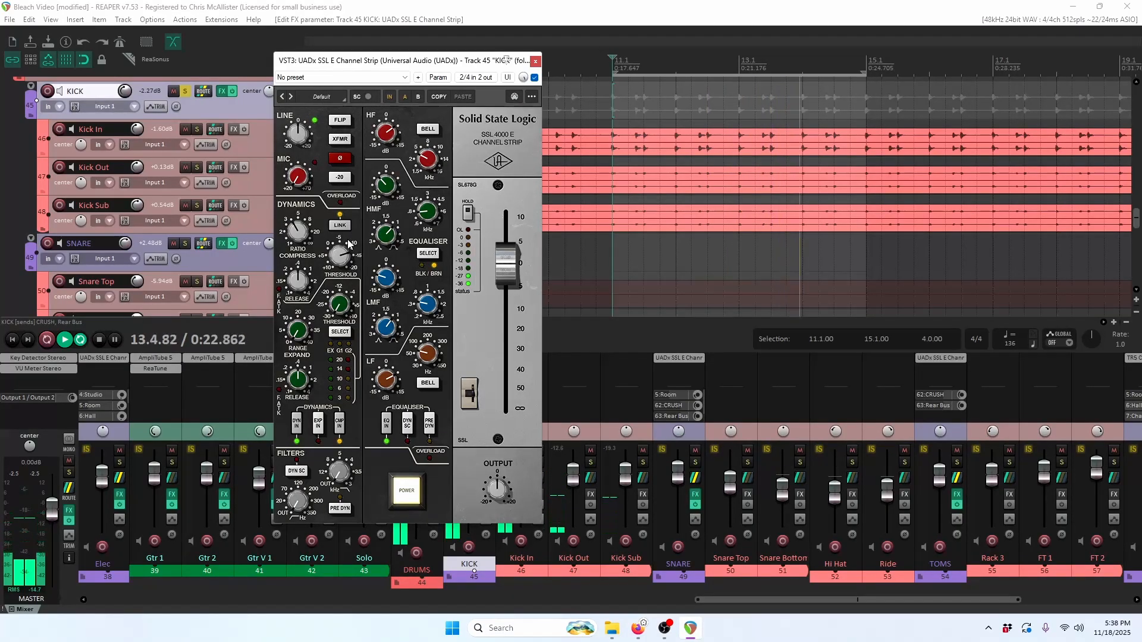
key(space)
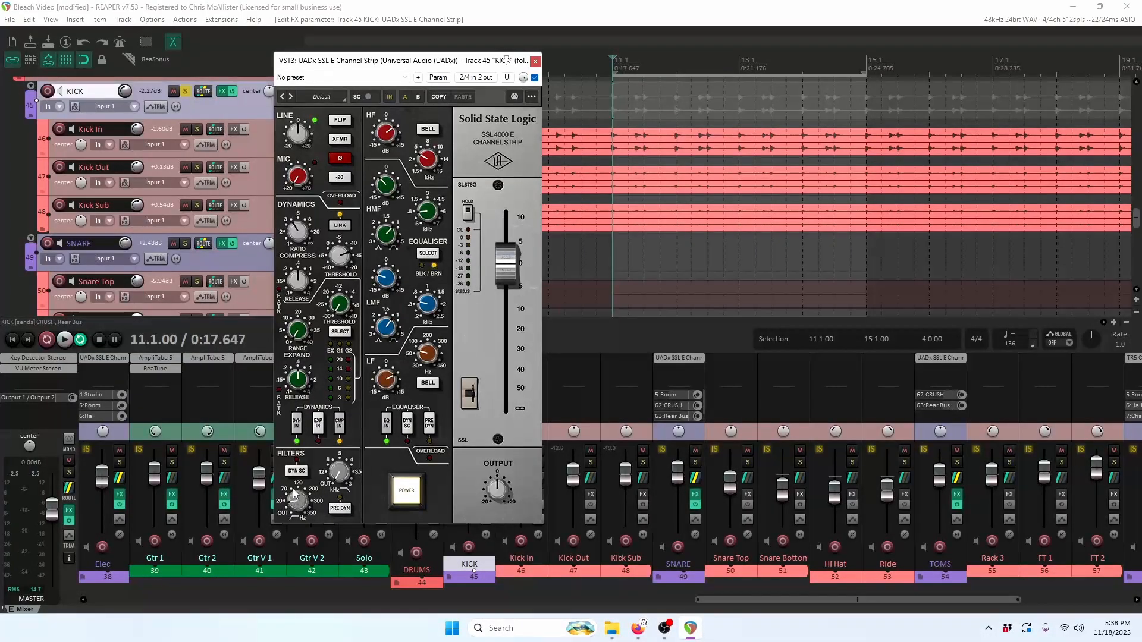
Step: Set the channel strip's high-pass filter by ear during playback, and close the plug-in window
key(space)
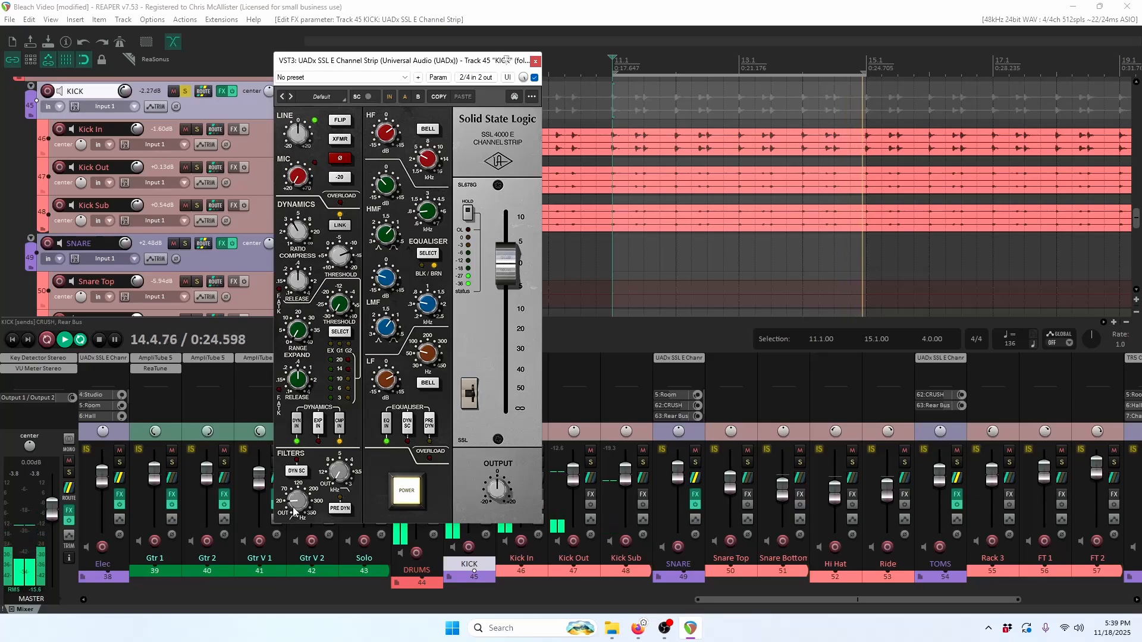
key(space)
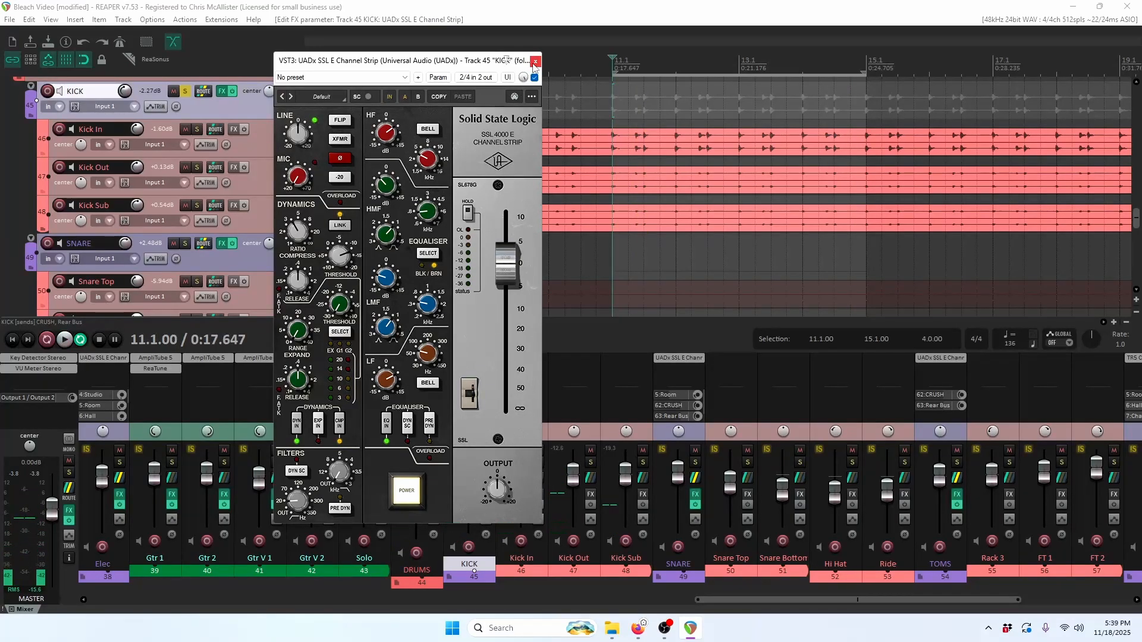
click(532, 62)
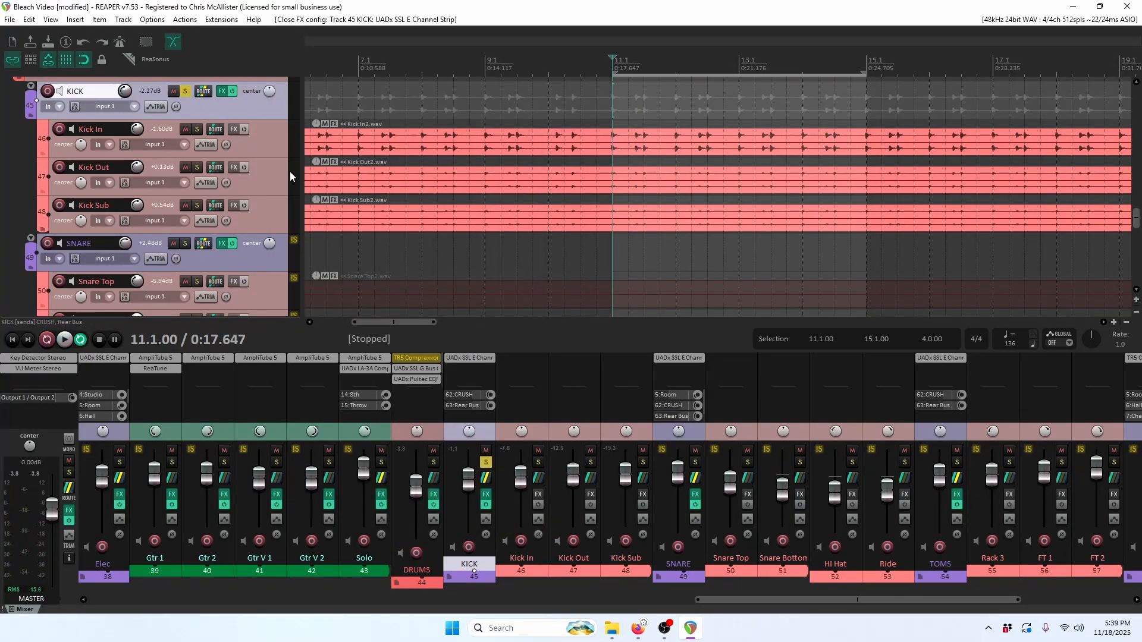
Step: Unsolo KICK and compare its channel strip bypassed and active while the full mix plays, leaving the effects enabled
click(185, 91)
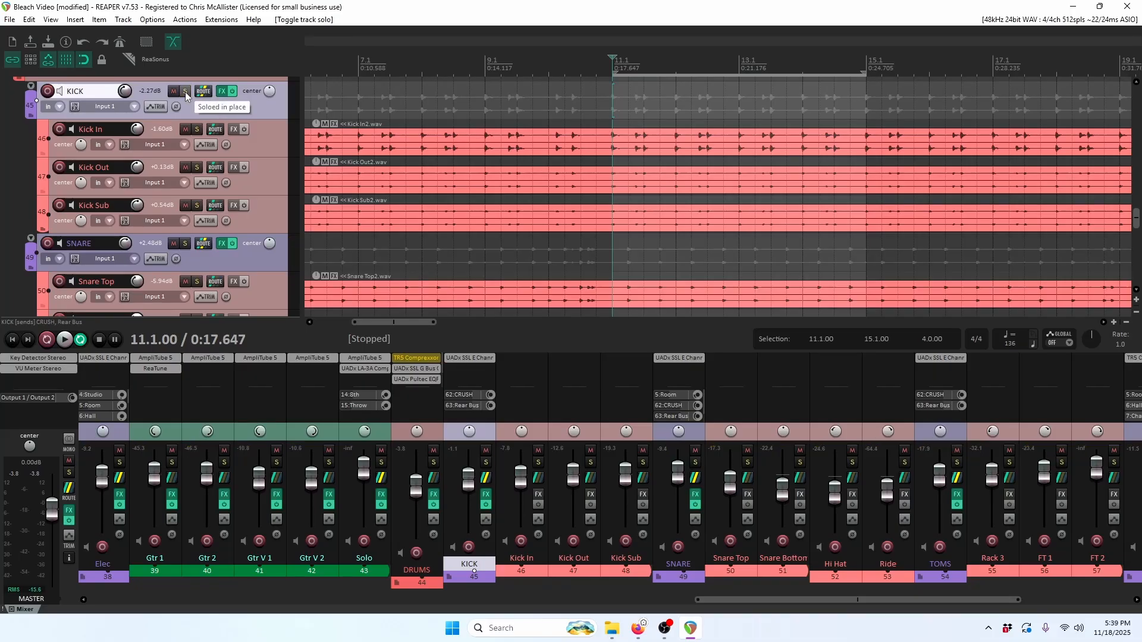
click(231, 94)
key(space)
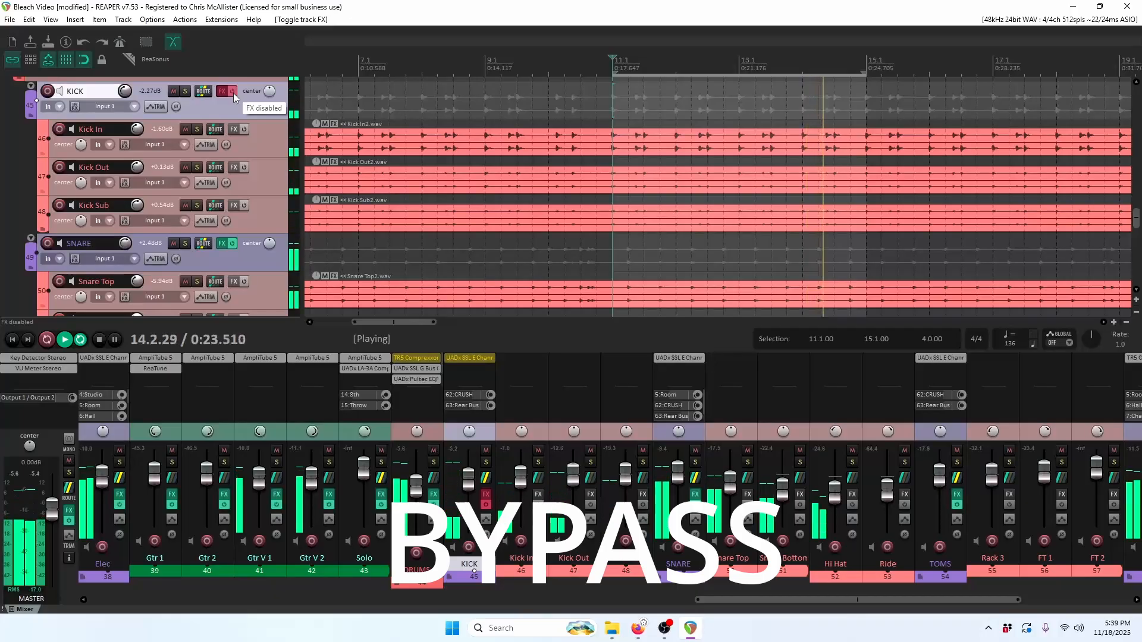
click(234, 94)
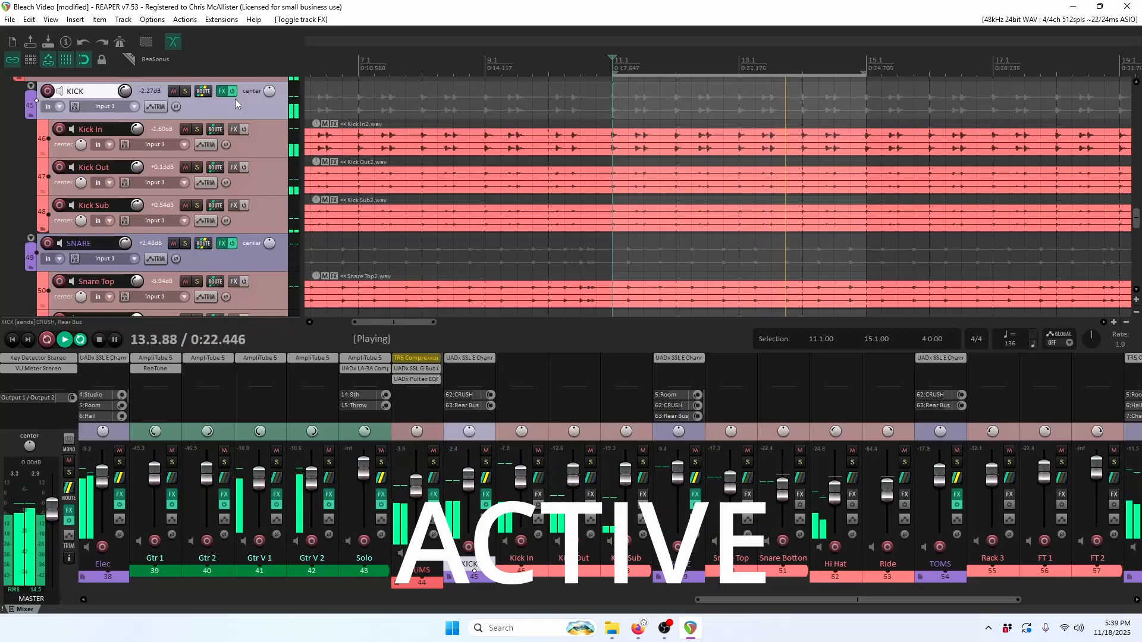
key(space)
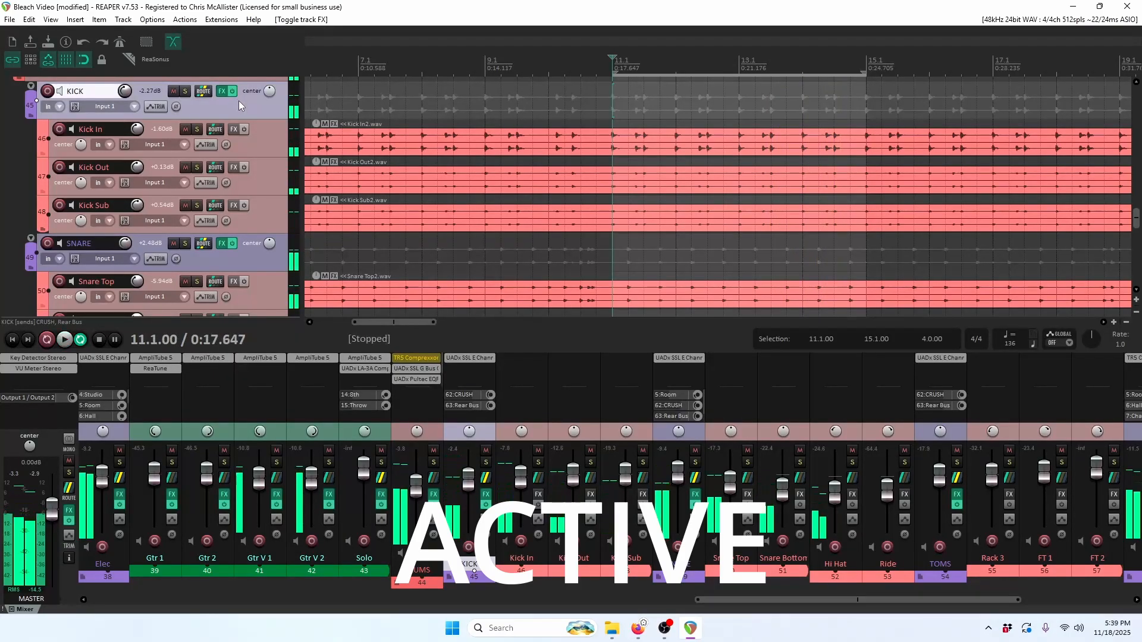